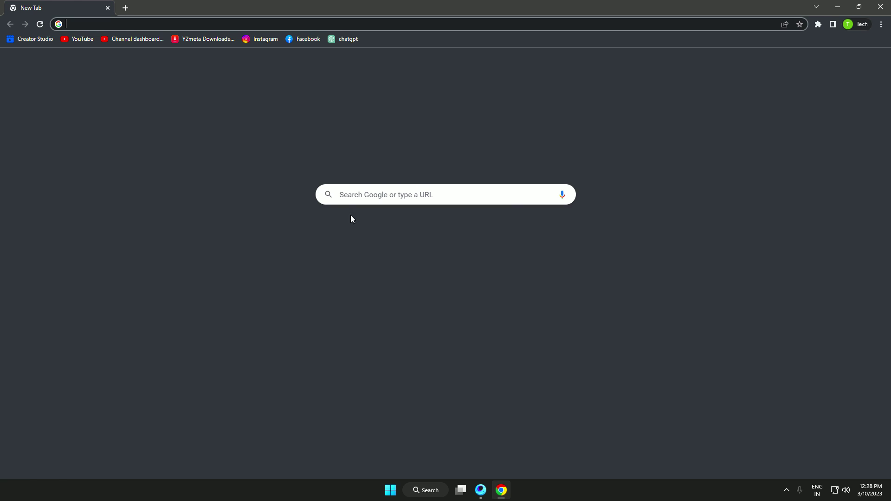
- Search Google for protonvpn and open the official Proton VPN website from the results
left_click(344, 193)
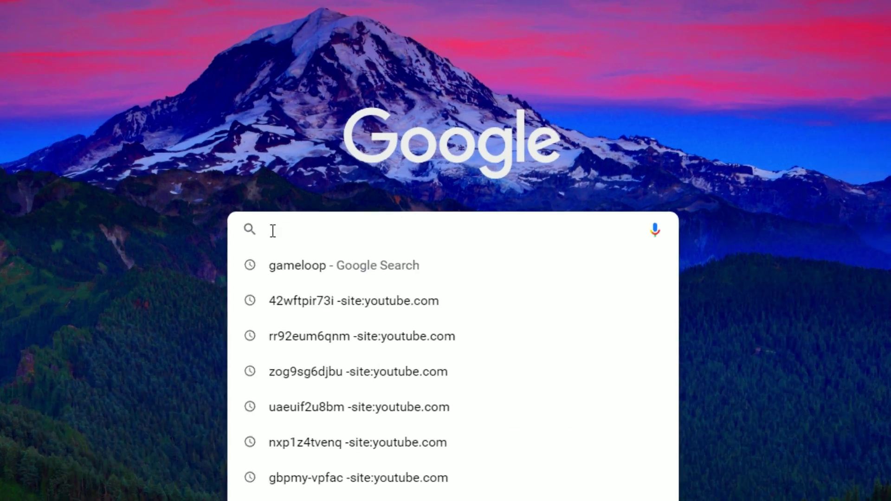
type("proton")
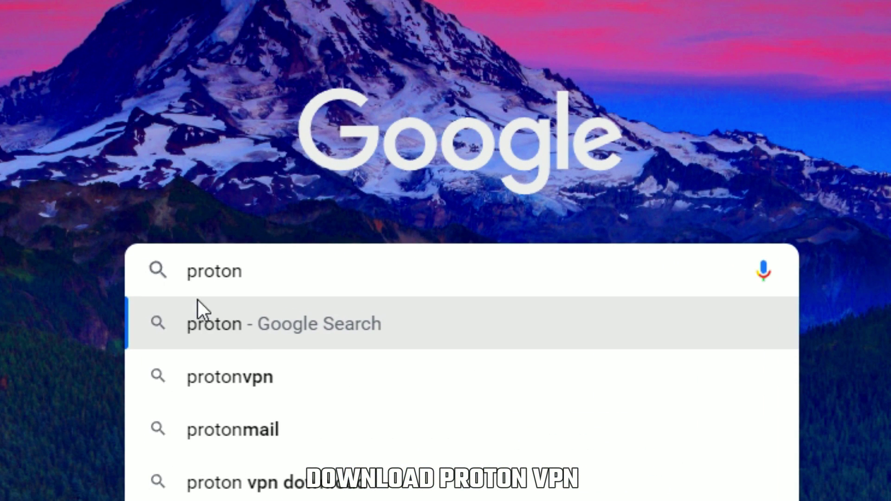
left_click(329, 398)
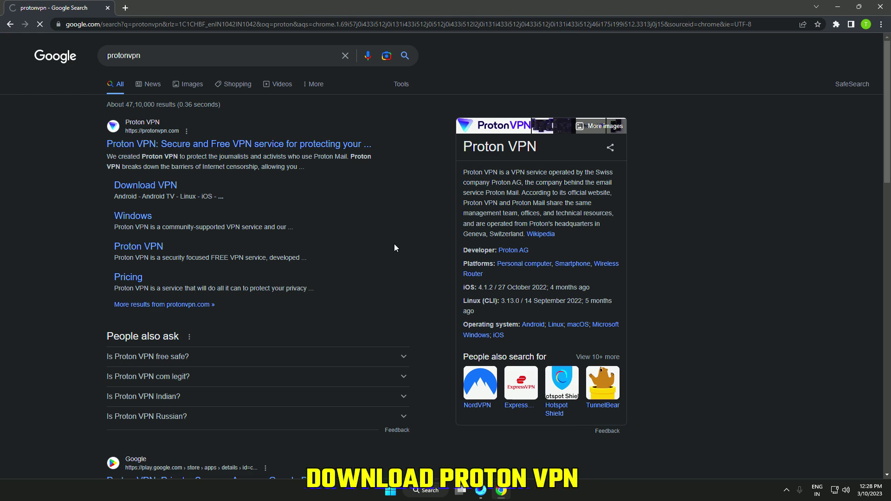
left_click(172, 145)
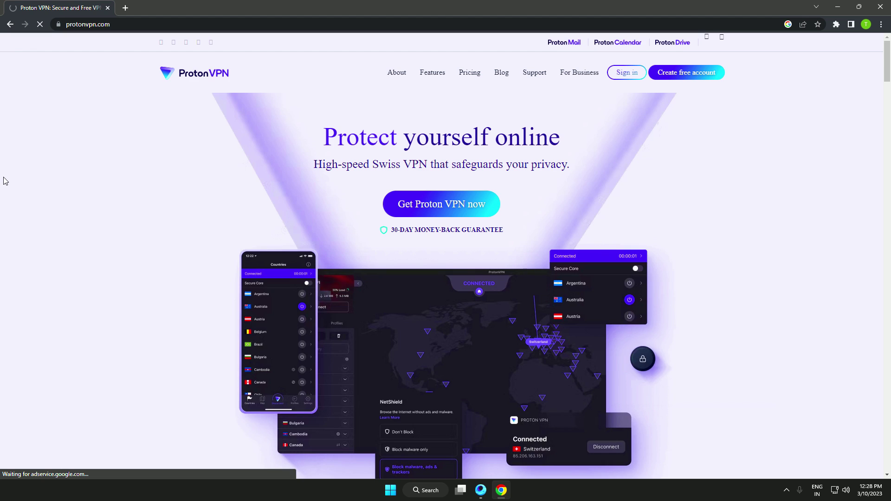
- Choose the Proton Free plan on the Proton VPN site, continue with free, and go to sign-in for an existing account
scroll(744, 270, "down", 5)
scroll(775, 268, "up", 5)
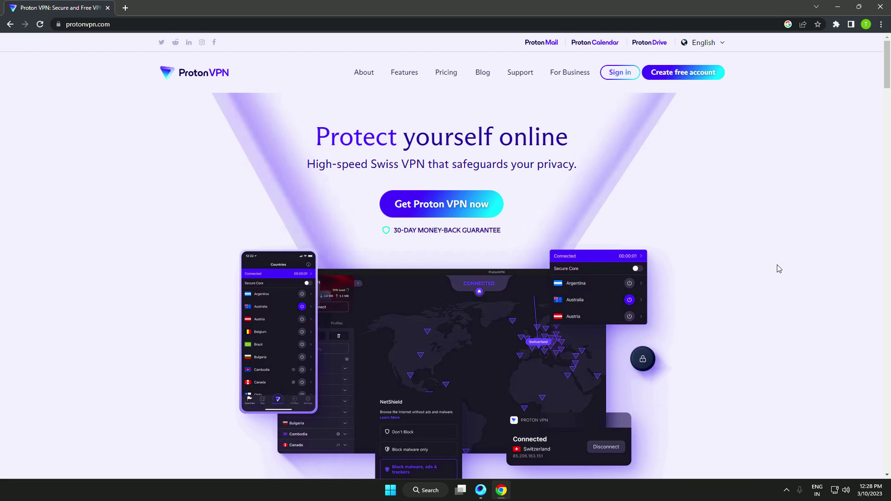
left_click(437, 213)
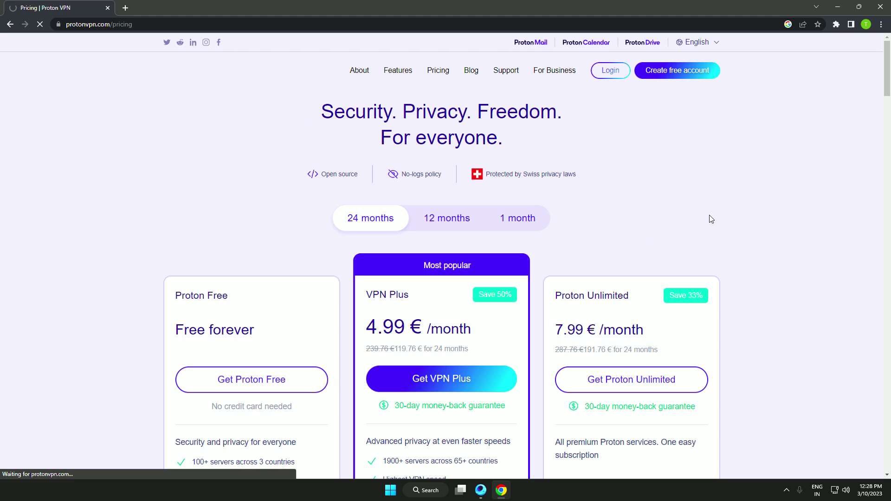
scroll(308, 279, "down", 2)
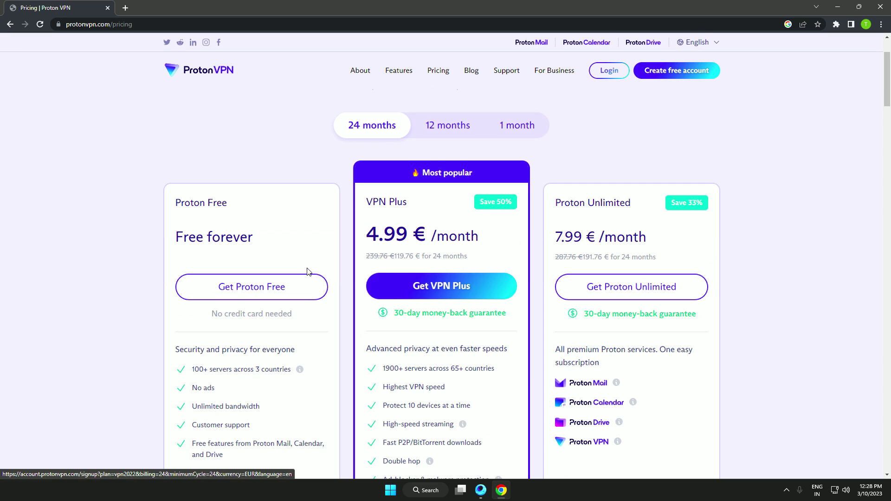
left_click(260, 291)
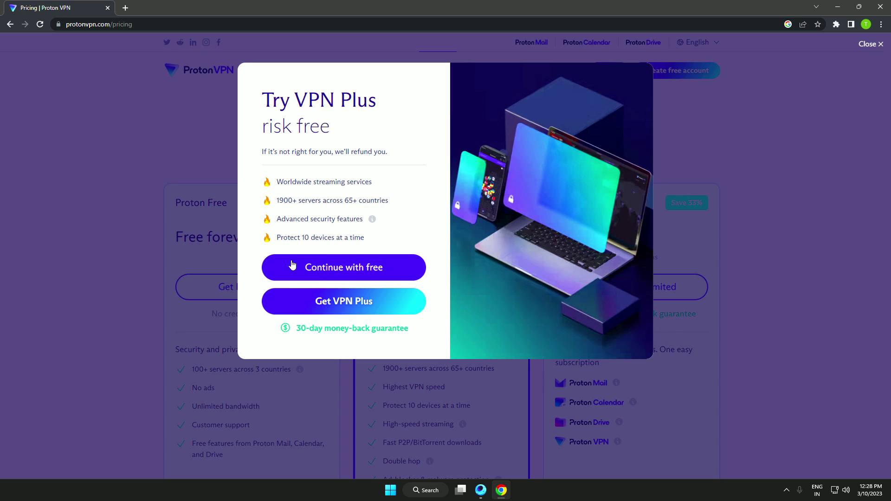
left_click(331, 270)
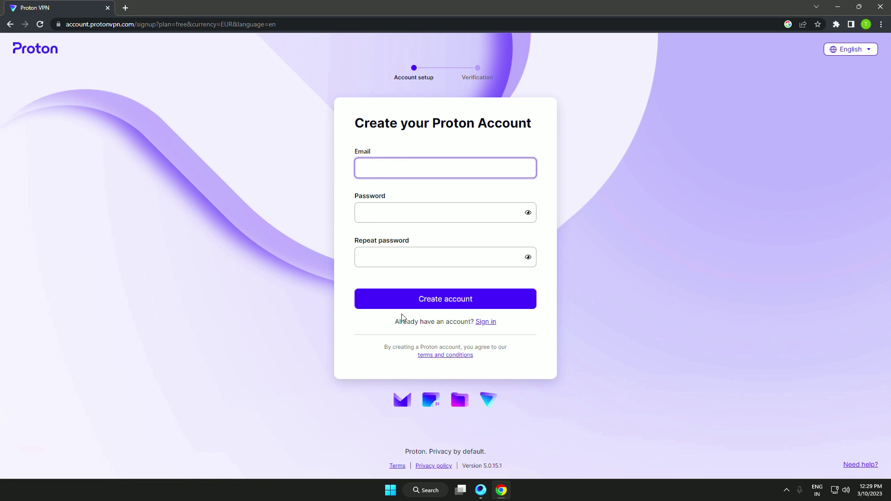
left_click(484, 323)
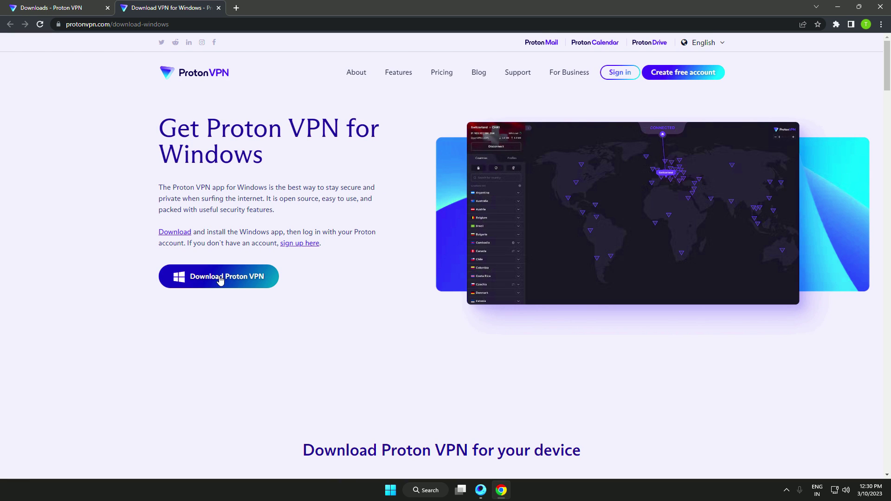
- Download the Windows installer ProtonVPN_win_v2.3.2.exe to Downloads\Programs and close the browser
left_click(221, 278)
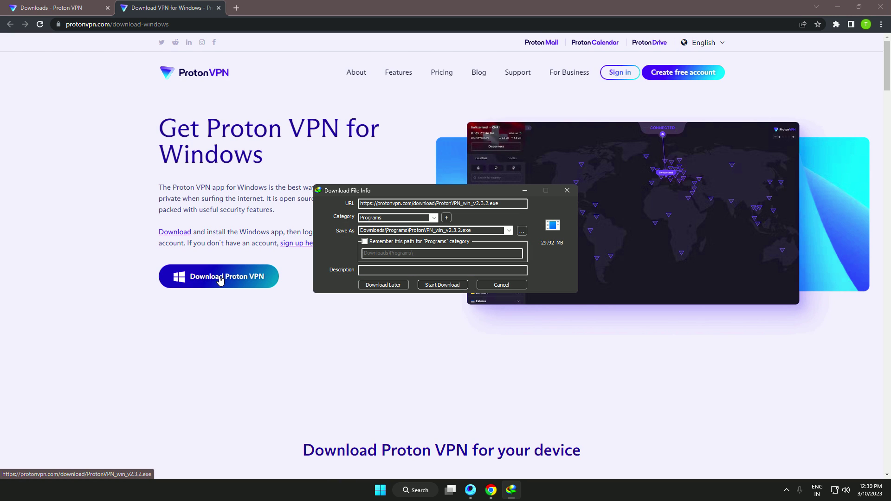
left_click(460, 285)
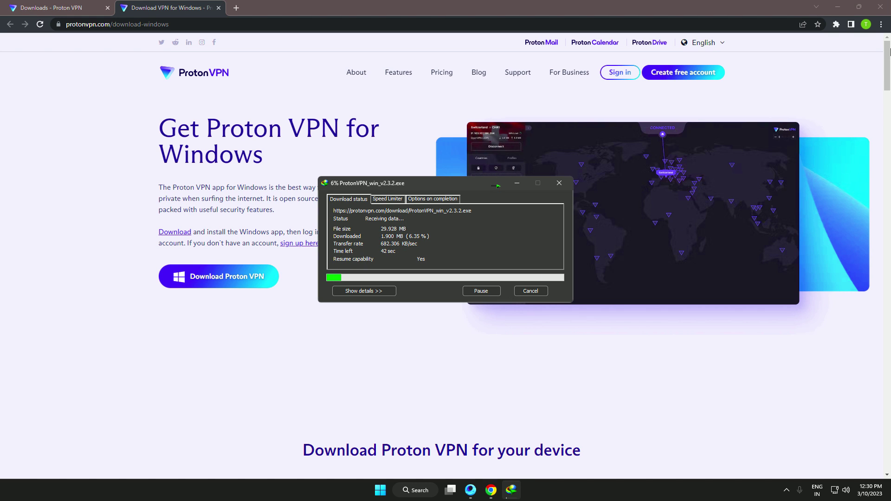
left_click(881, 6)
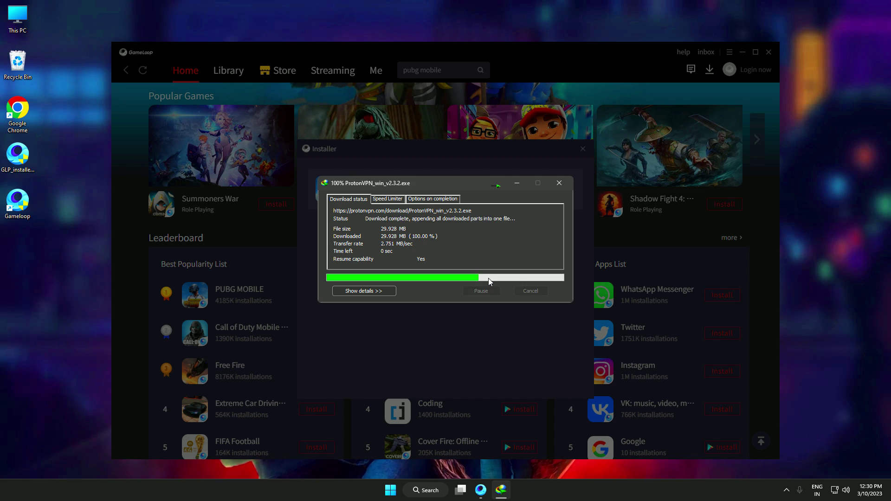
- Run the ProtonVPN installer from the Programs folder in Downloads and allow it to make changes to the device
double_click(23, 10)
left_click(37, 120)
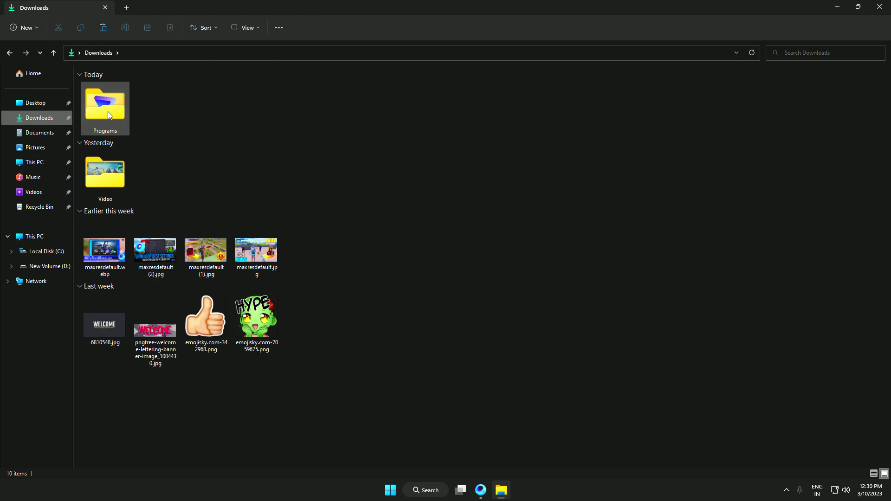
double_click(107, 111)
double_click(103, 100)
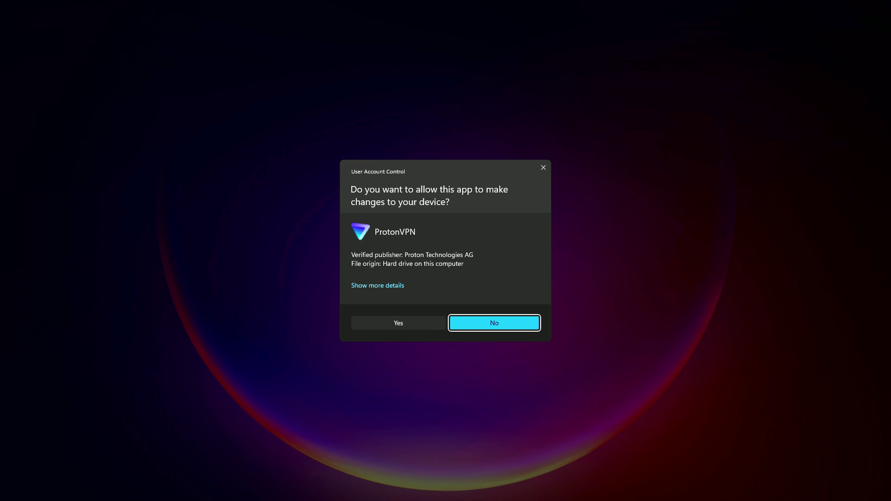
left_click(383, 322)
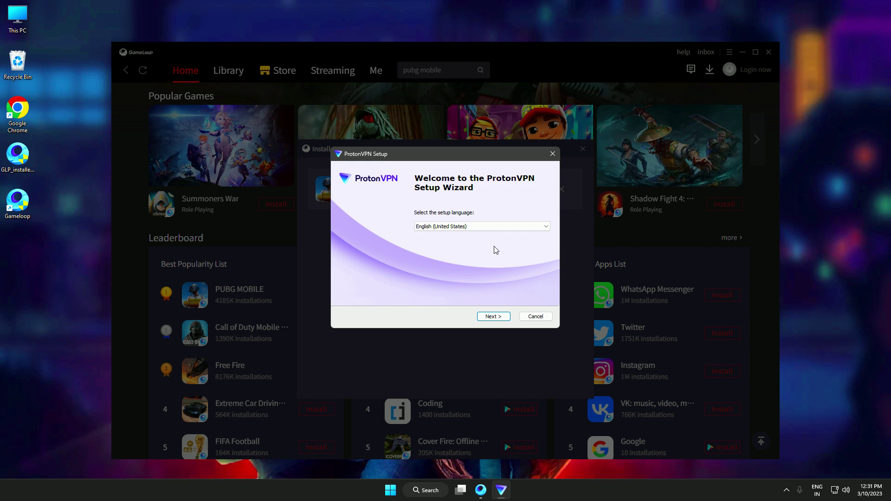
- Install ProtonVPN with English (United States) as the setup language and the default installation folder
left_click(492, 316)
left_click(493, 317)
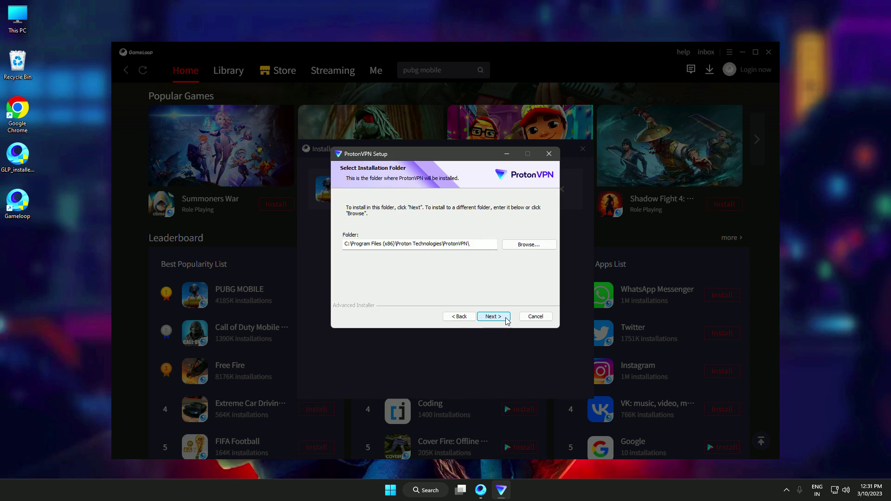
left_click(493, 316)
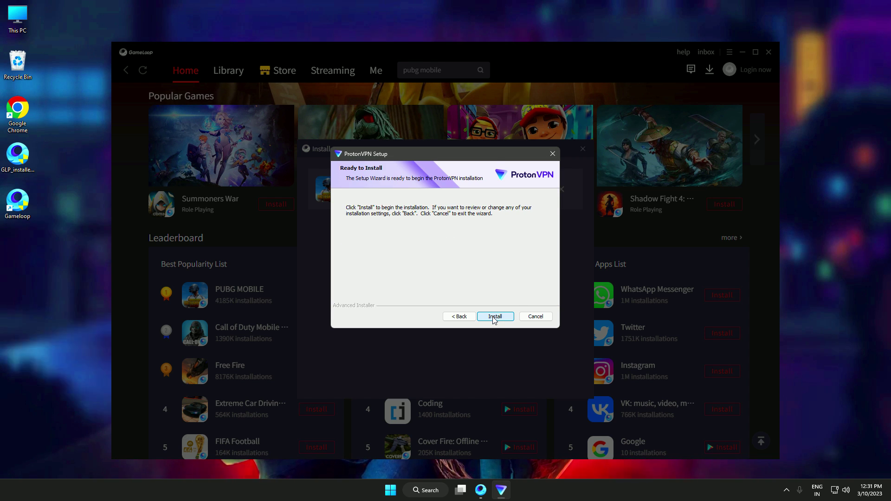
left_click(492, 316)
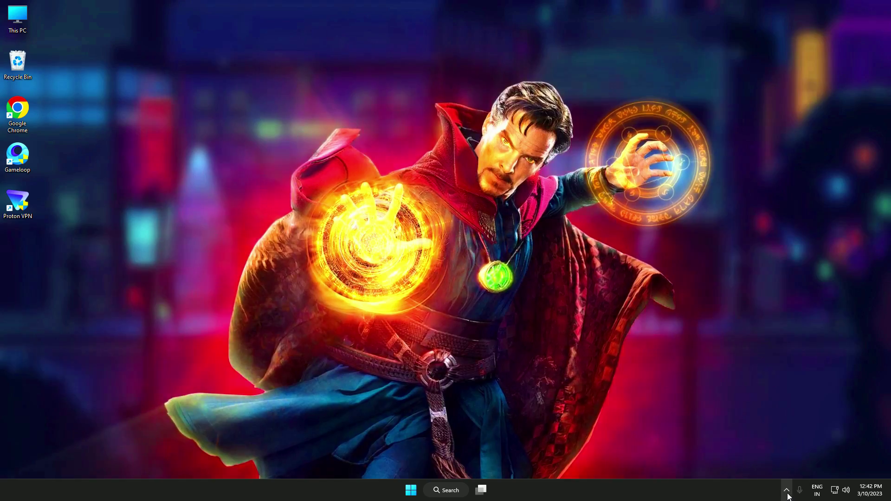
- Find Control Panel through Windows search and open its list of installed programs for uninstalling
left_click(787, 490)
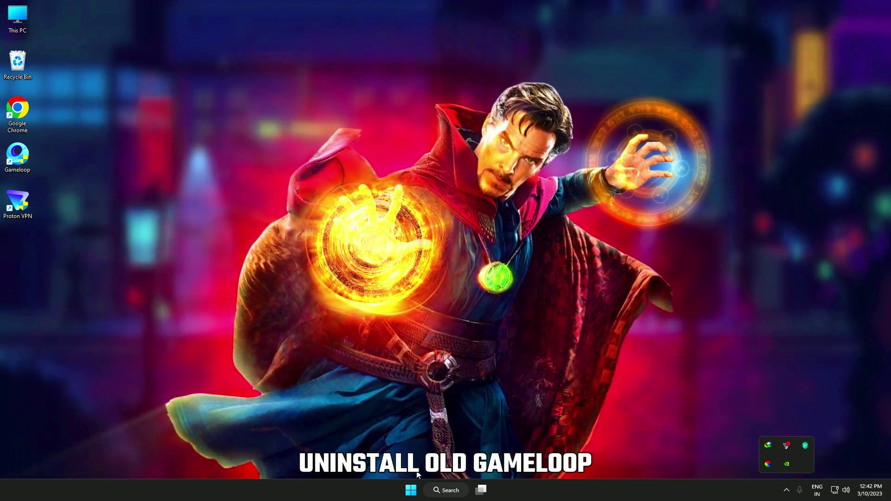
left_click(445, 490)
type("control Panel")
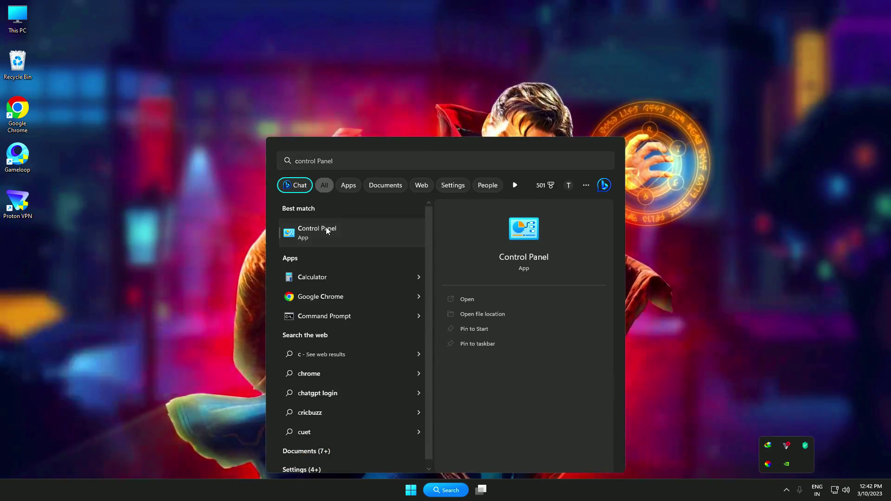
left_click(326, 227)
left_click(338, 181)
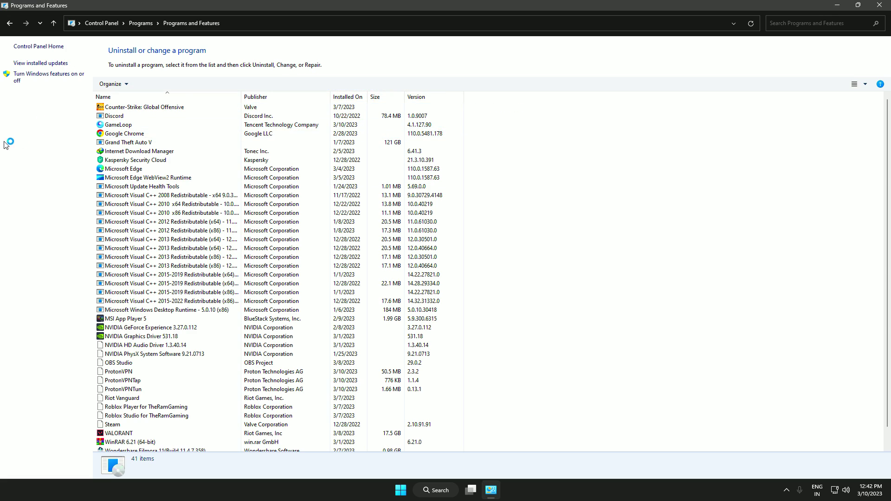
- Uninstall GameLoop from the installed programs, approving the permission request and choosing uninstall instead of repair
left_click(137, 124)
left_click(129, 144)
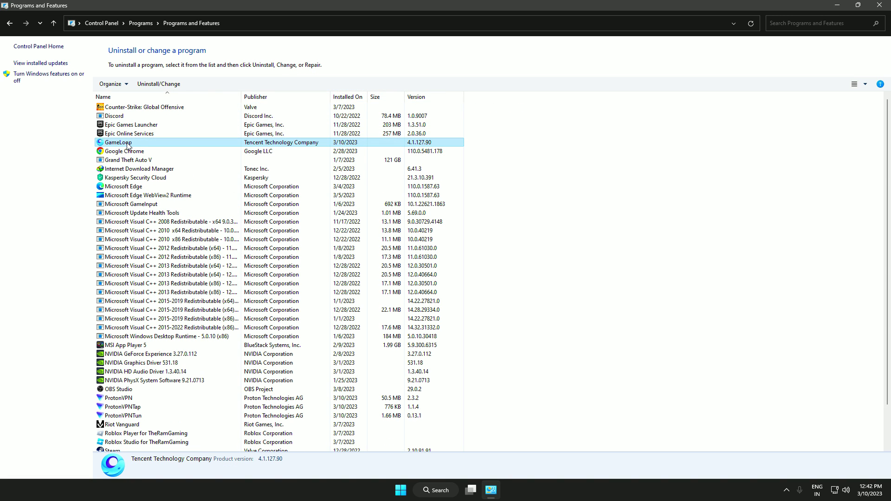
left_click(159, 85)
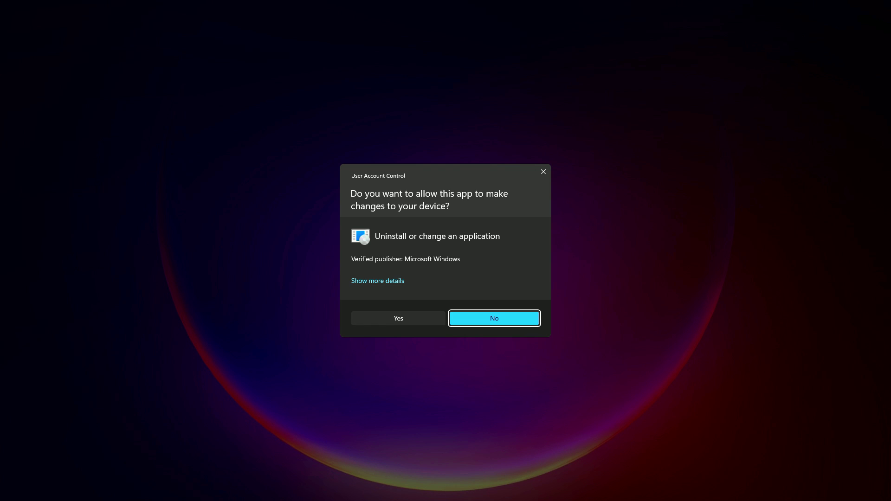
left_click(398, 319)
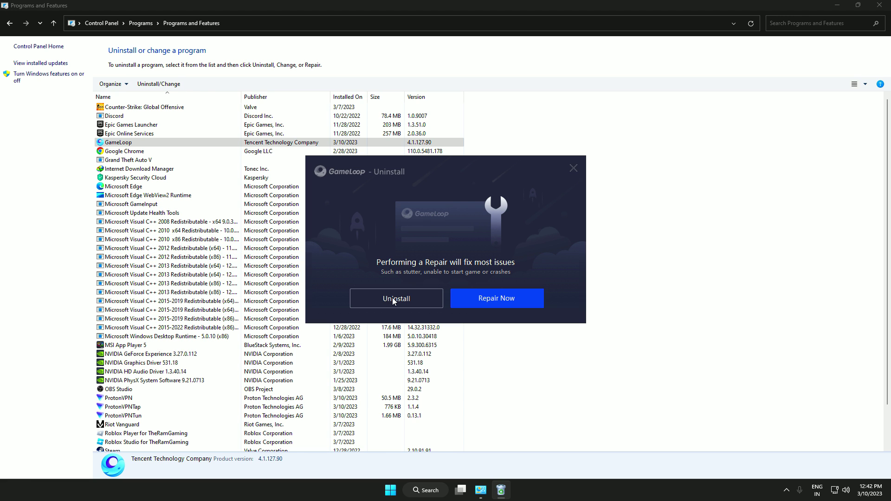
left_click(393, 299)
left_click(388, 299)
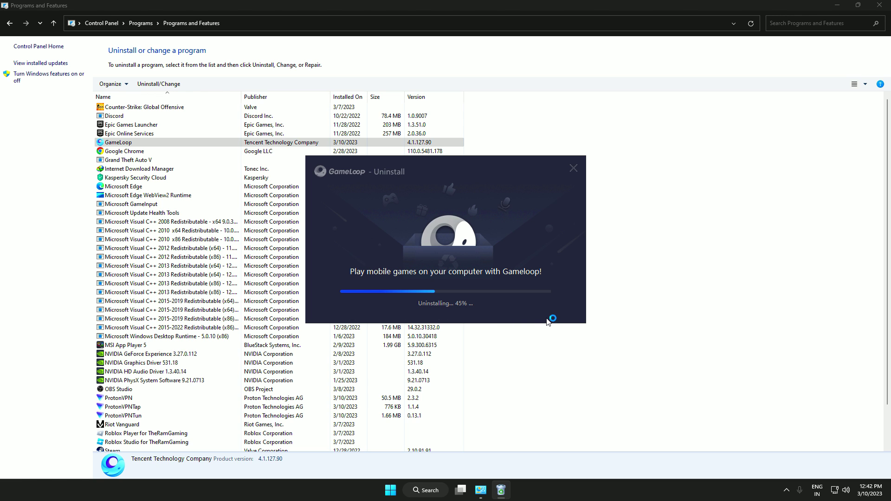
- Inspect the folders on Local Disk (C:) and New Volume (D:) in File Explorer, and close the window
double_click(17, 19)
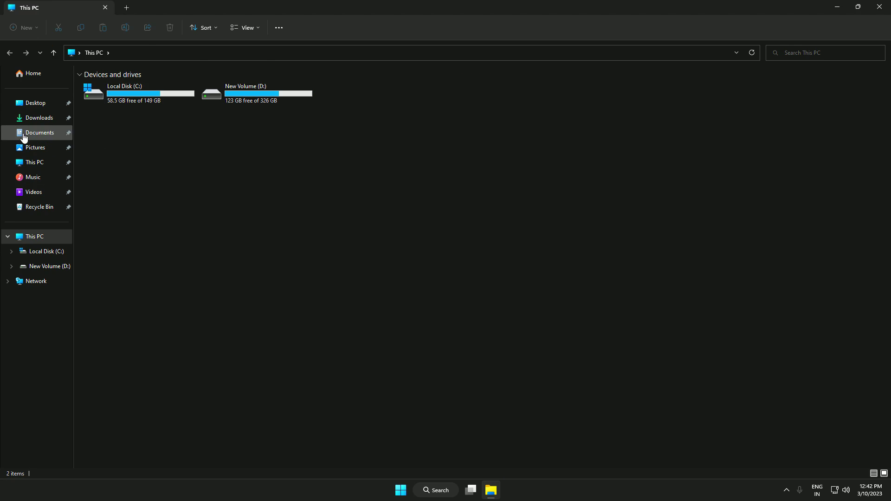
left_click(46, 251)
left_click(48, 266)
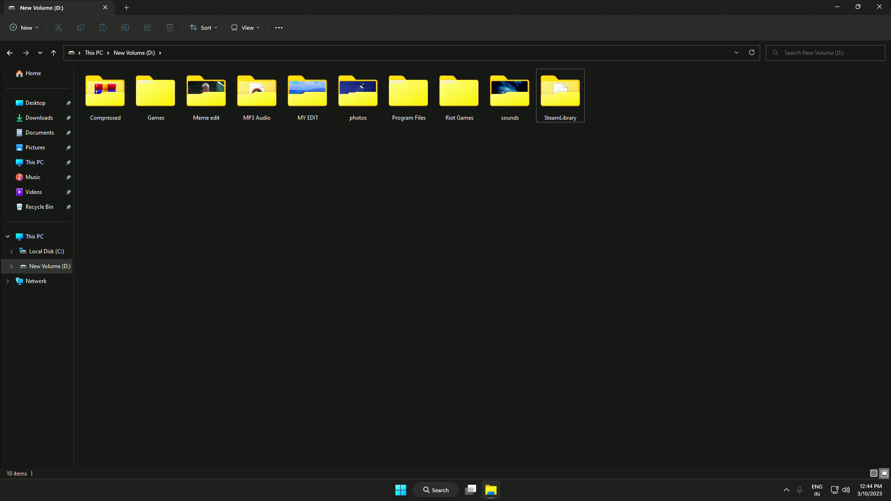
key("alt+F4")
- Empty the Recycle Bin and confirm the permanent deletion
right_click(26, 56)
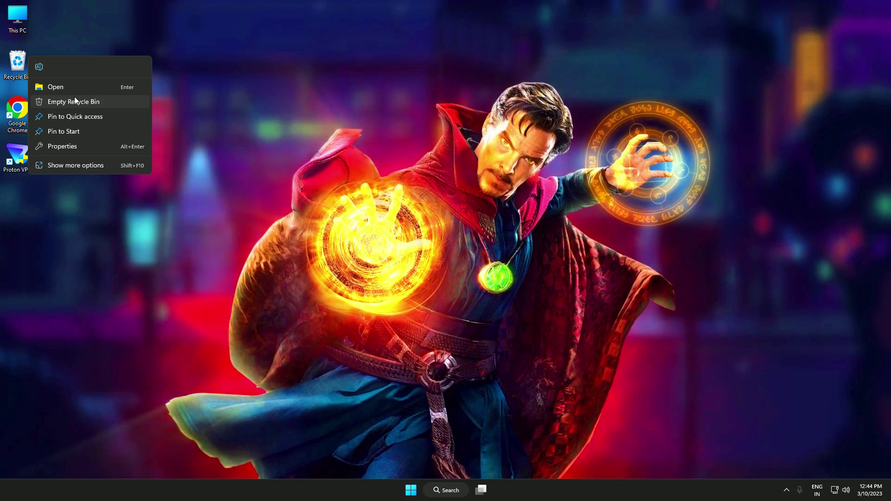
left_click(74, 98)
left_click(477, 251)
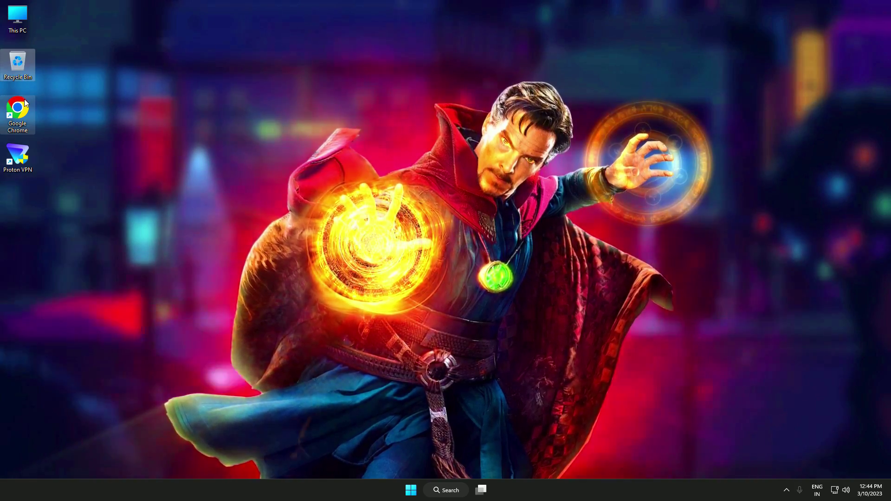
- Switch to Google Chrome and download the GameLoop 32 bit installer from gameloop.com to Downloads\Programs
double_click(27, 105)
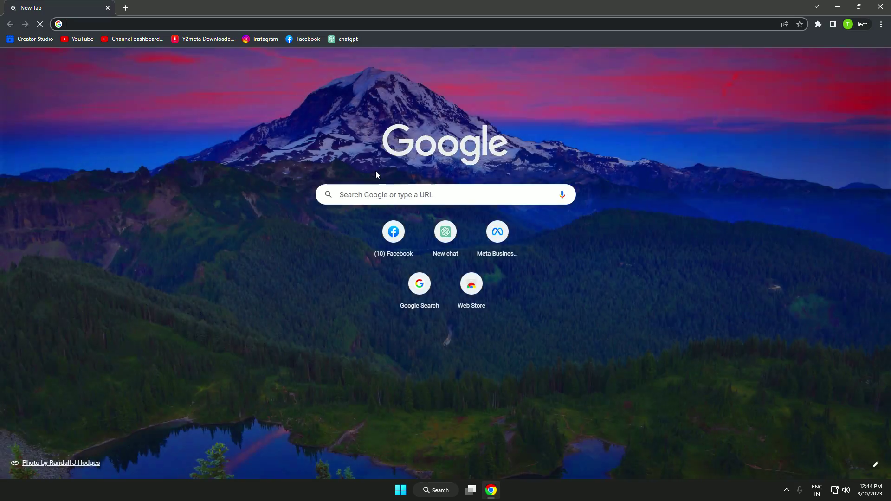
left_click(383, 192)
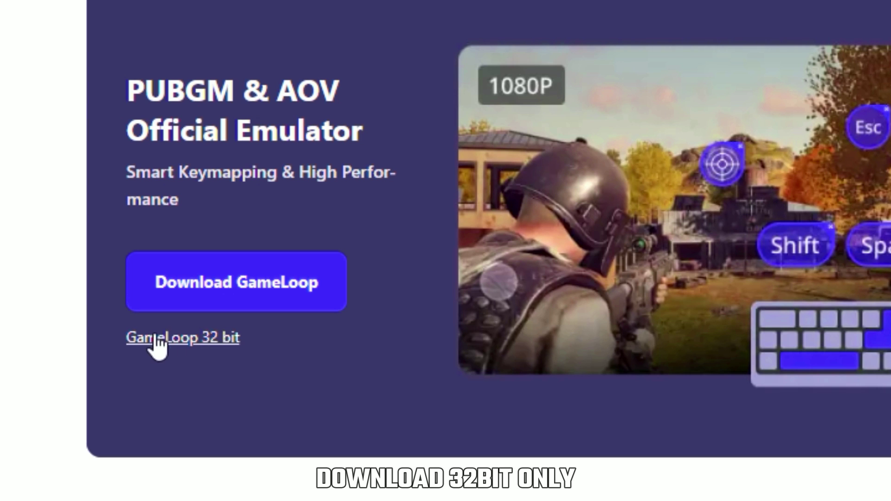
left_click(220, 343)
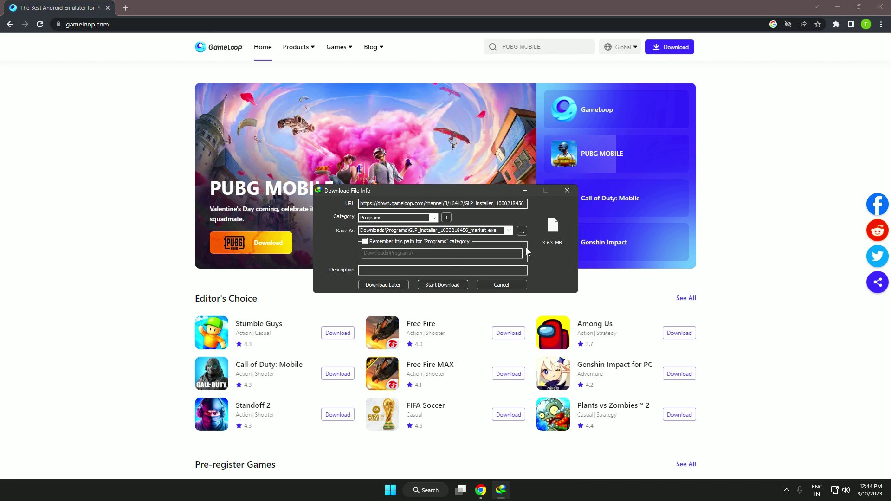
left_click(436, 286)
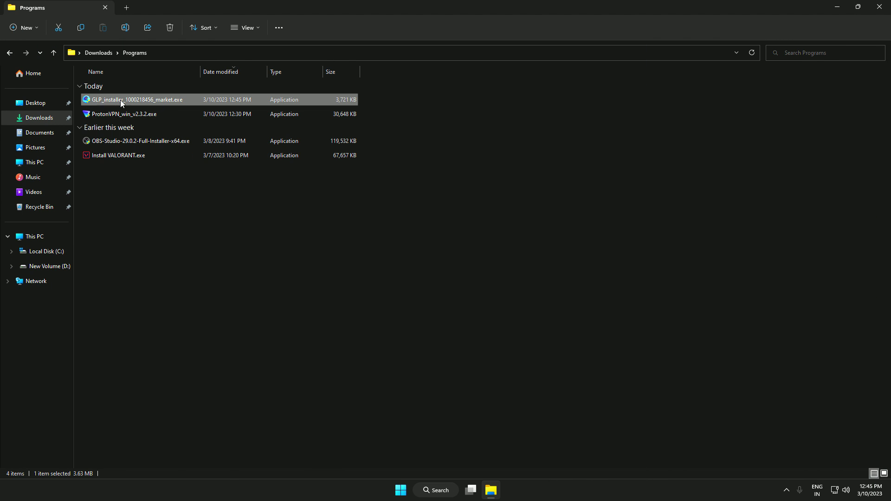
- Run the downloaded GameLoop installer, approve the permission request, and open its installation options
double_click(126, 100)
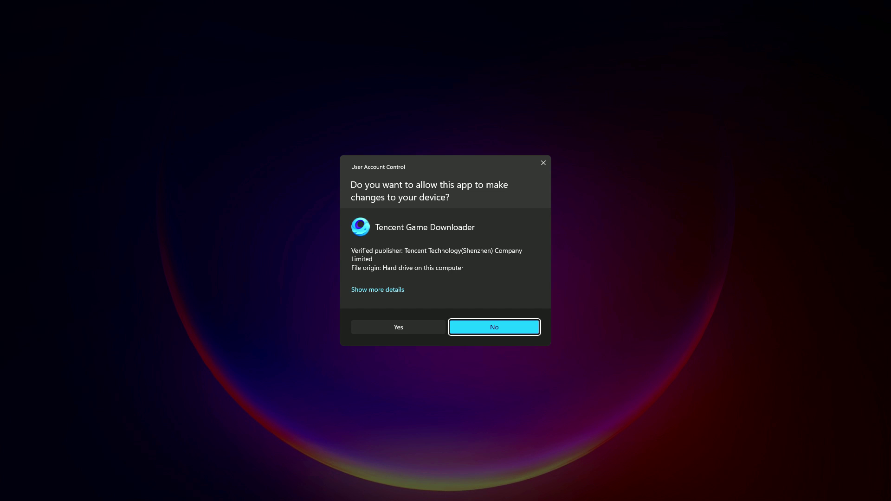
left_click(398, 327)
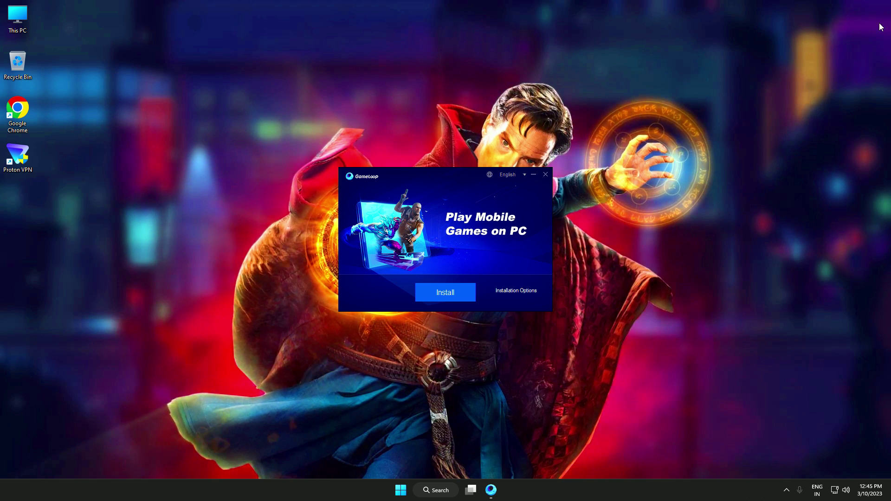
left_click(516, 291)
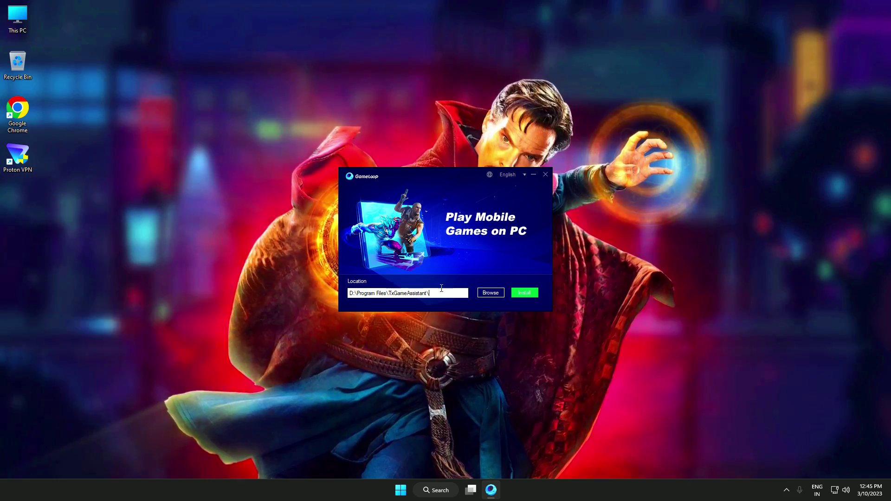
- Set the GameLoop installation location to the ProgramData folder on Local Disk (C:) and start the installation
left_click(482, 293)
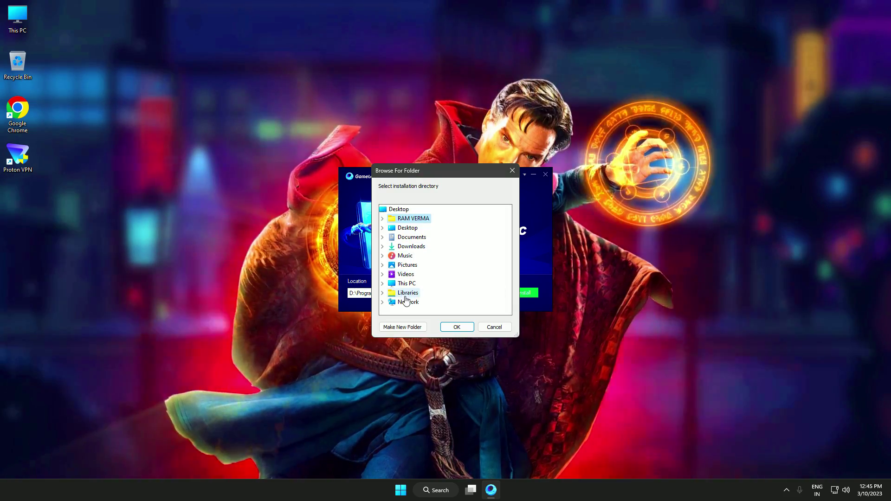
double_click(406, 284)
double_click(423, 293)
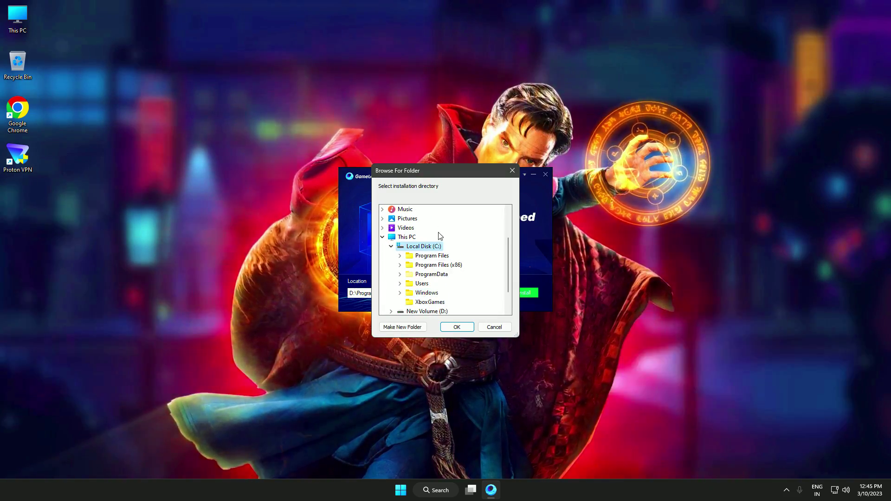
double_click(442, 274)
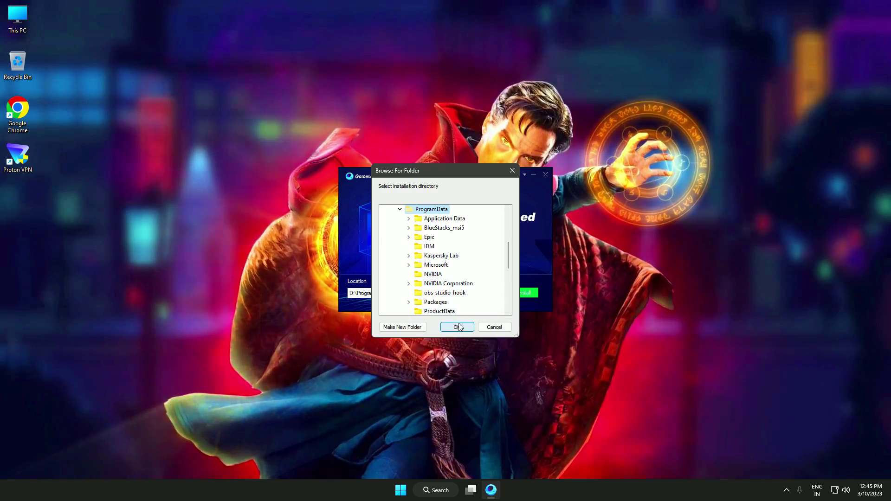
scroll(457, 293, "down", 4)
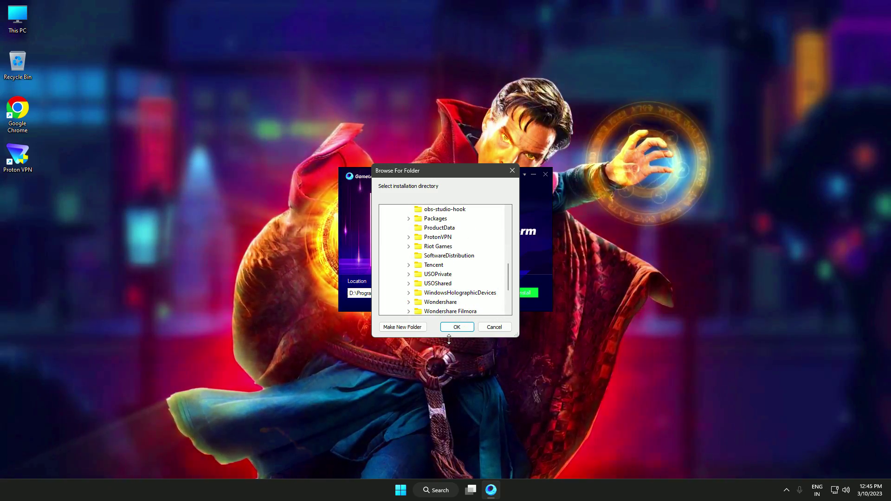
left_click(456, 328)
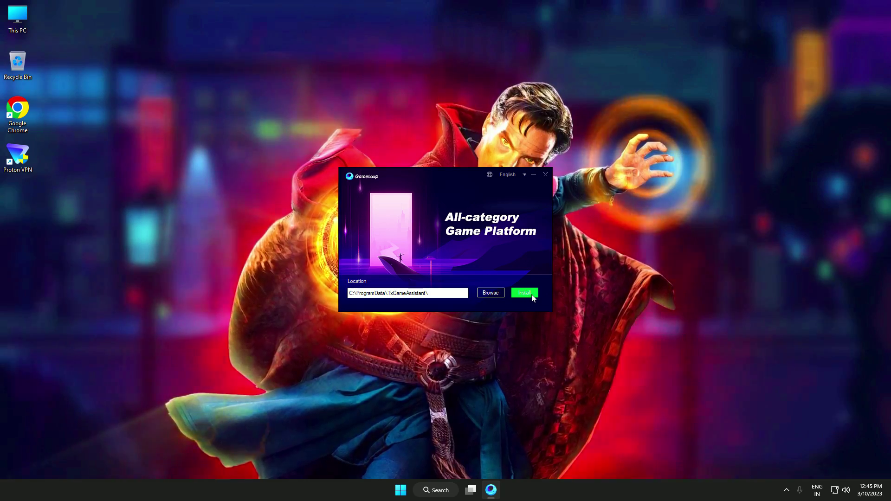
left_click(529, 293)
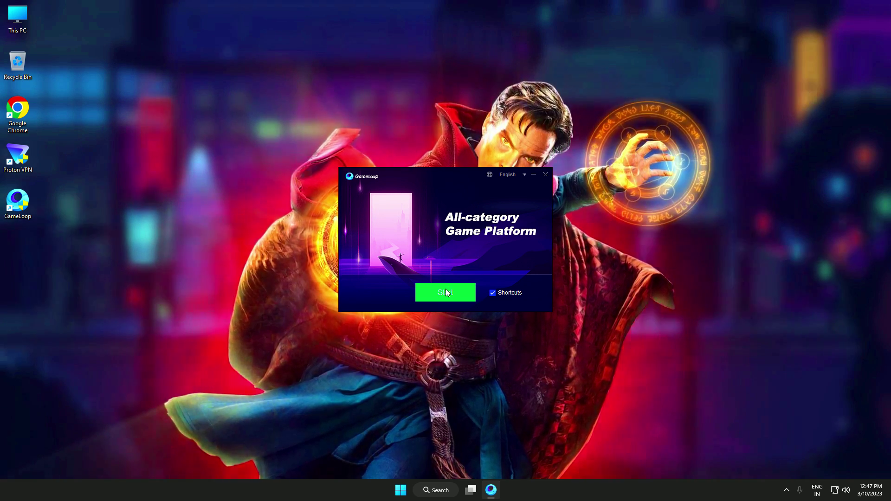
- Launch the newly installed GameLoop from its installer and refresh the desktop
left_click(446, 290)
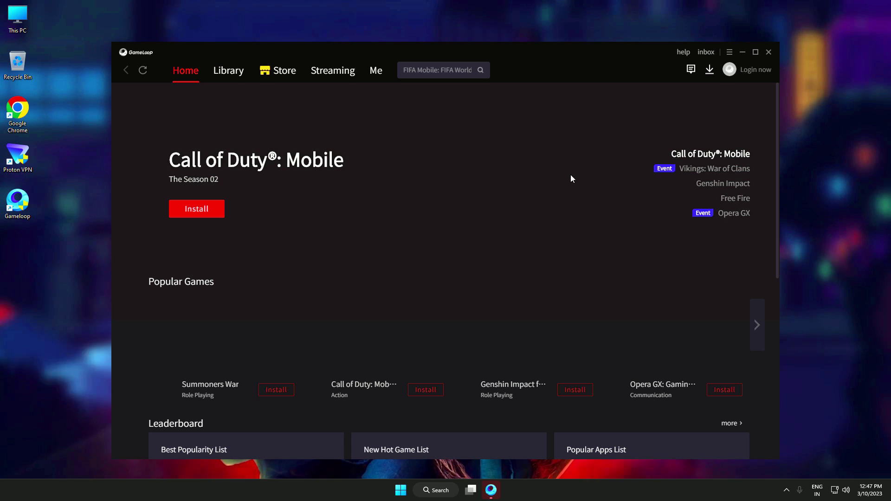
right_click(831, 116)
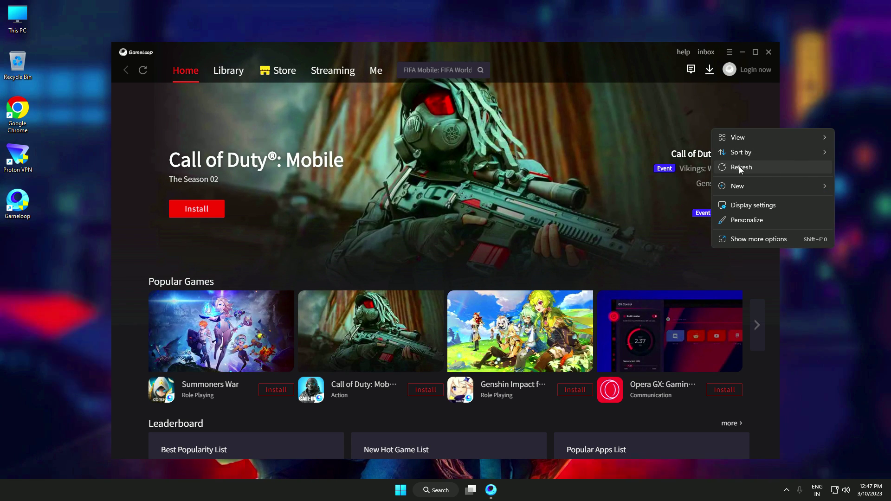
left_click(739, 167)
- Start installing PUBG MOBILE from the Best Popularity List, and delete its download task from the Installer list
scroll(279, 284, "down", 5)
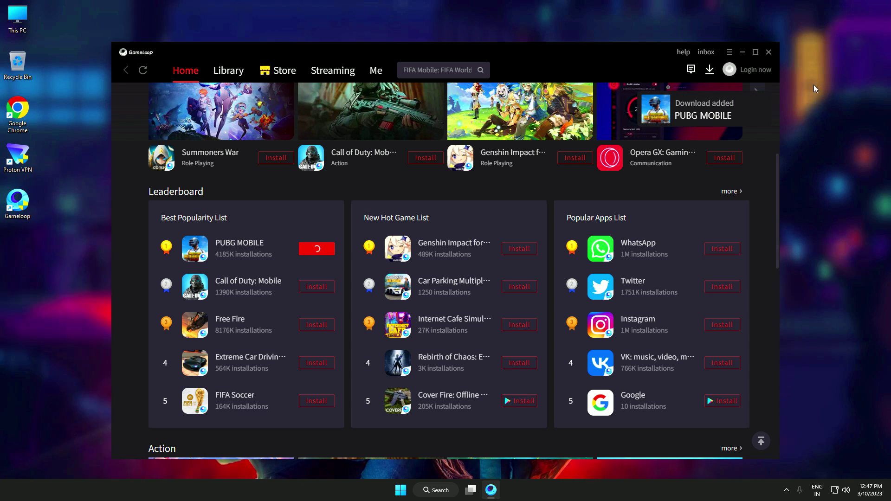
left_click(710, 72)
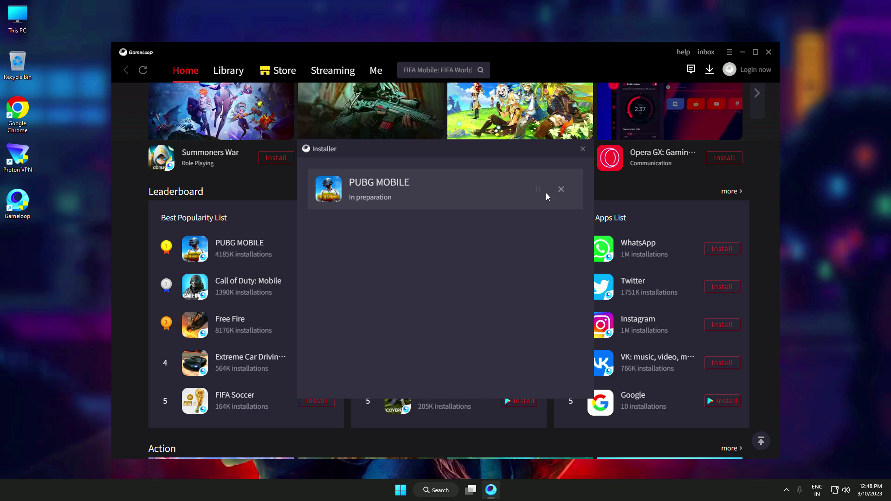
left_click(561, 190)
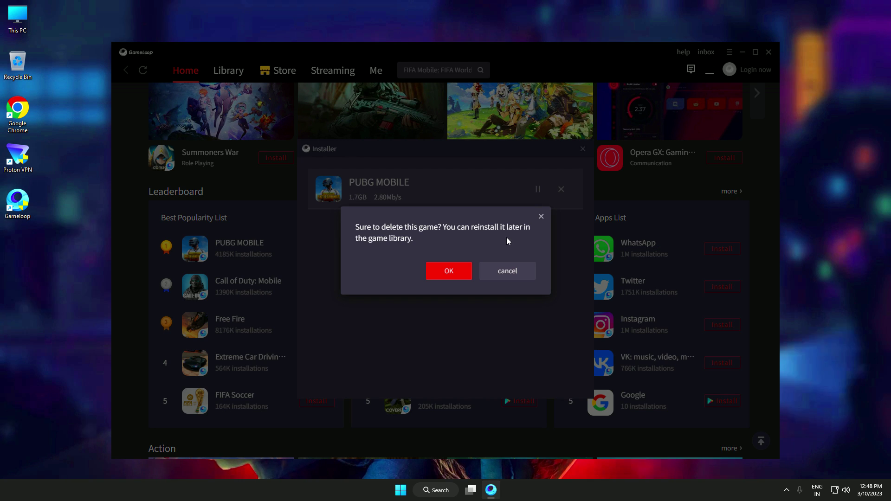
left_click(448, 272)
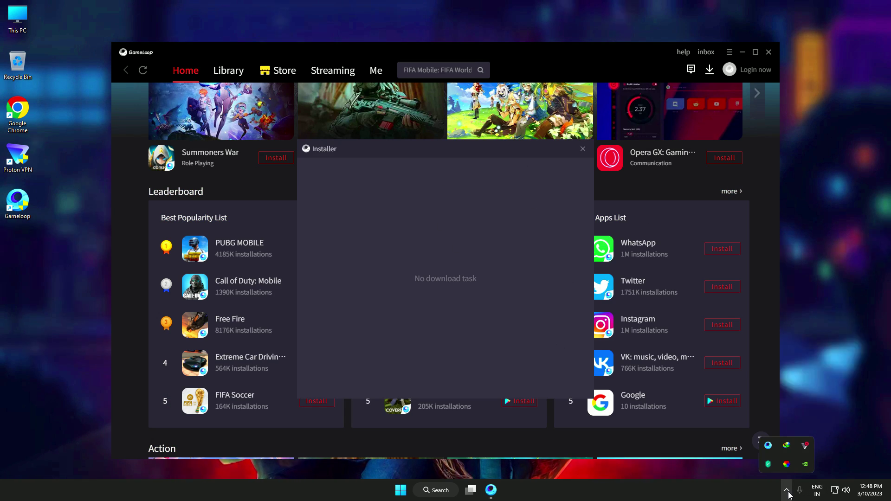
- Switch to Proton VPN and connect to the free United States location
left_click(805, 447)
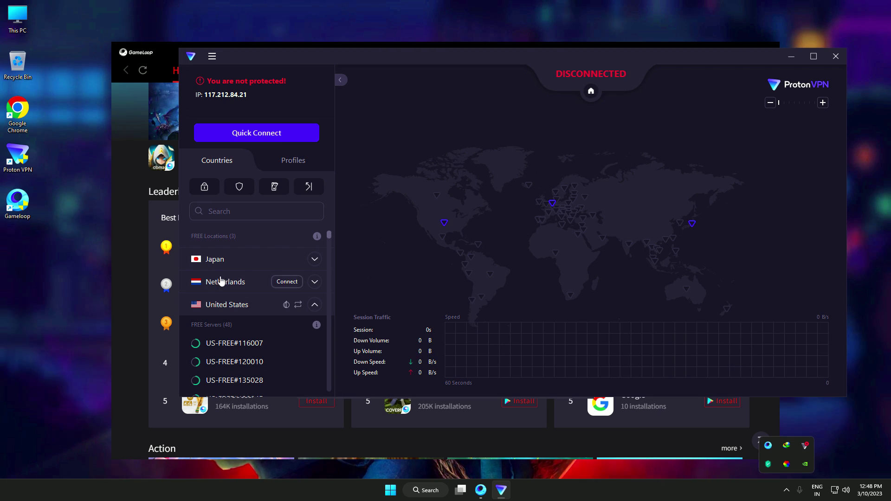
left_click(272, 307)
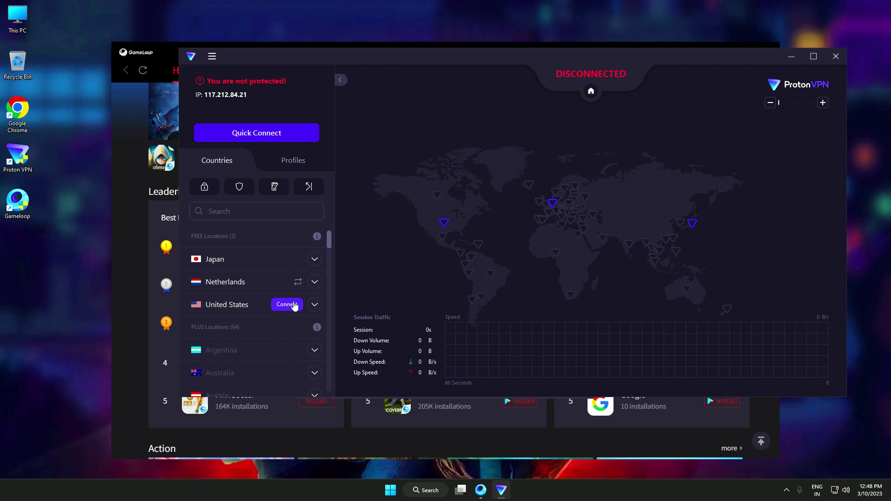
left_click(287, 304)
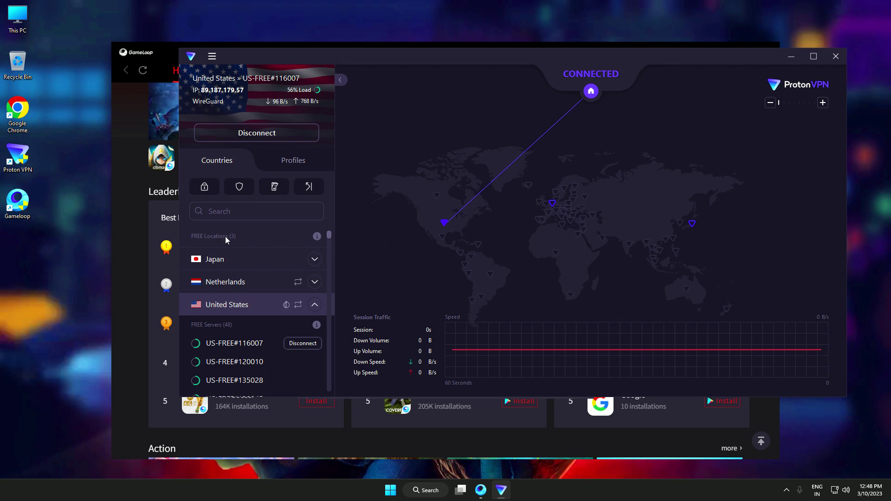
- Switch back to GameLoop, install PUBG MOBILE from the Best Popularity List, close the Proton VPN window, and show the download list
left_click(160, 90)
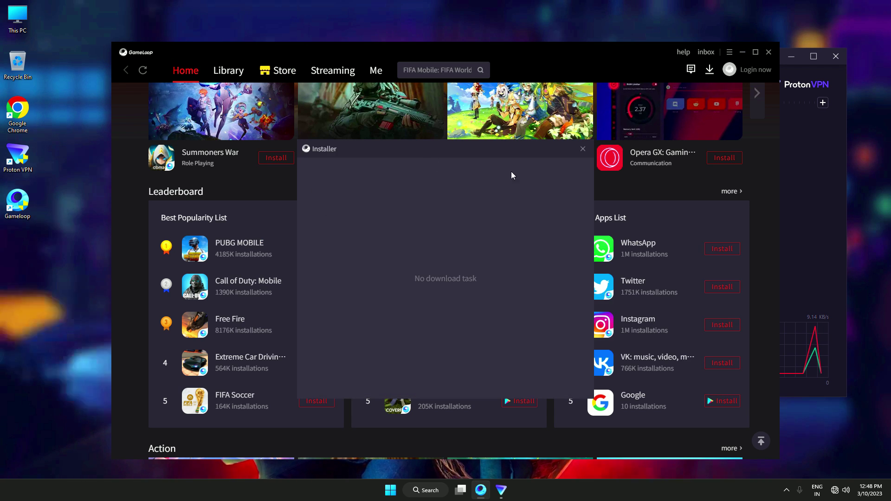
left_click(583, 148)
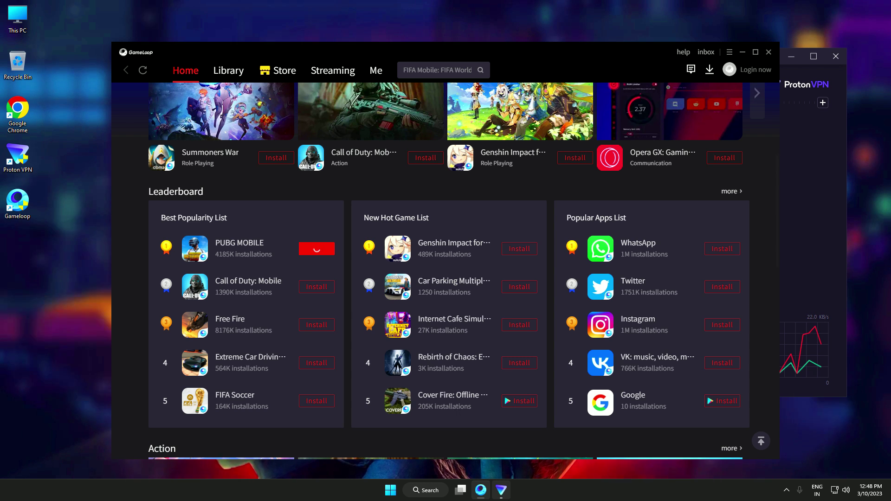
left_click(836, 56)
left_click(710, 71)
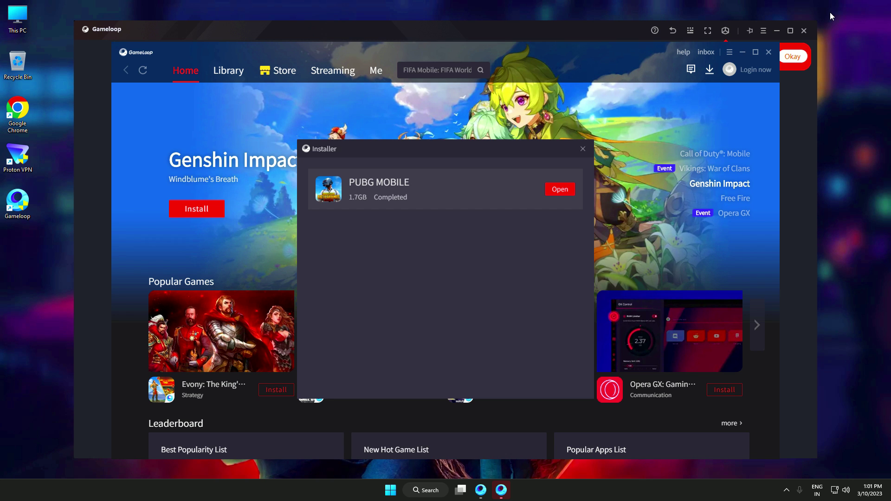
- Open PUBG MOBILE, set its resolution to High Definition 1080P, and restart the game immediately to apply it
left_click(560, 190)
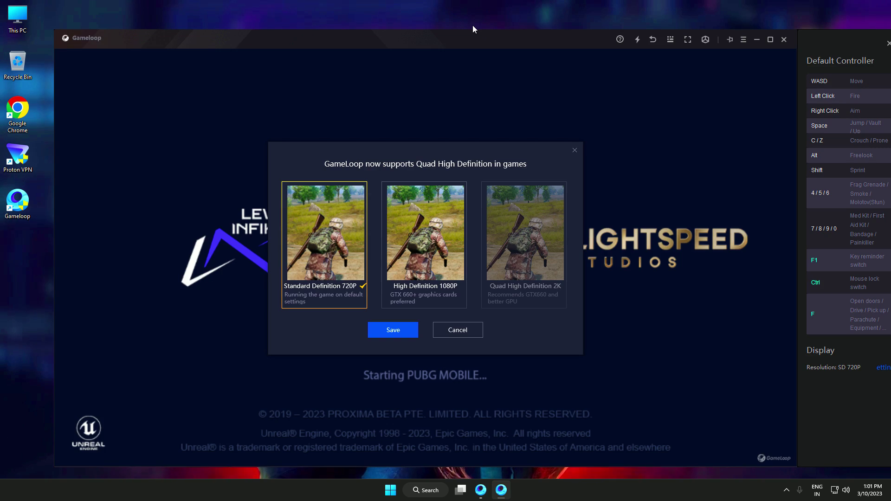
left_click(429, 279)
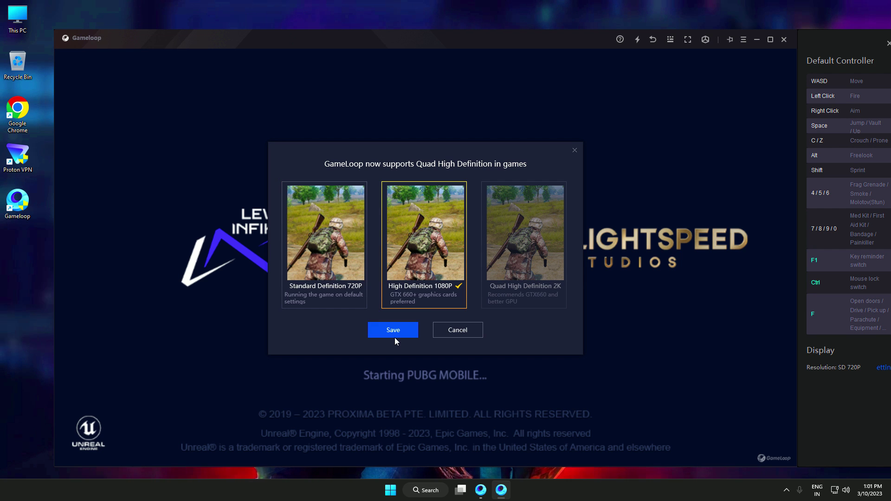
left_click(392, 332)
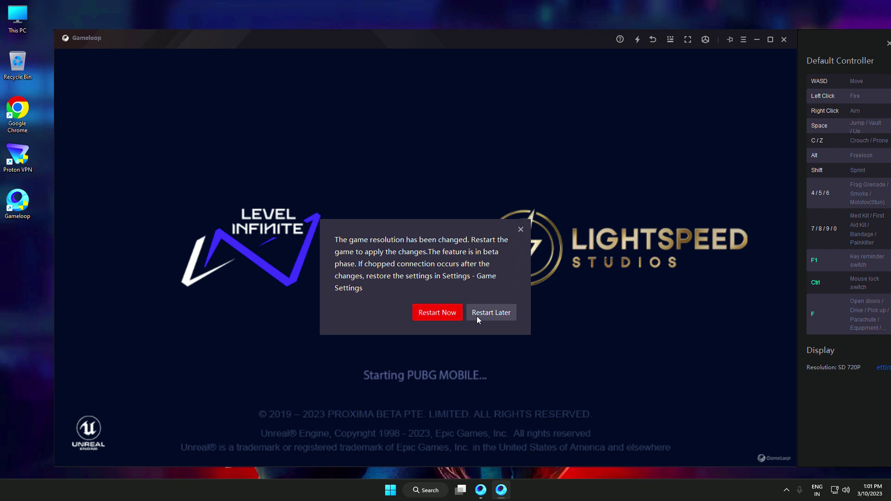
left_click(438, 313)
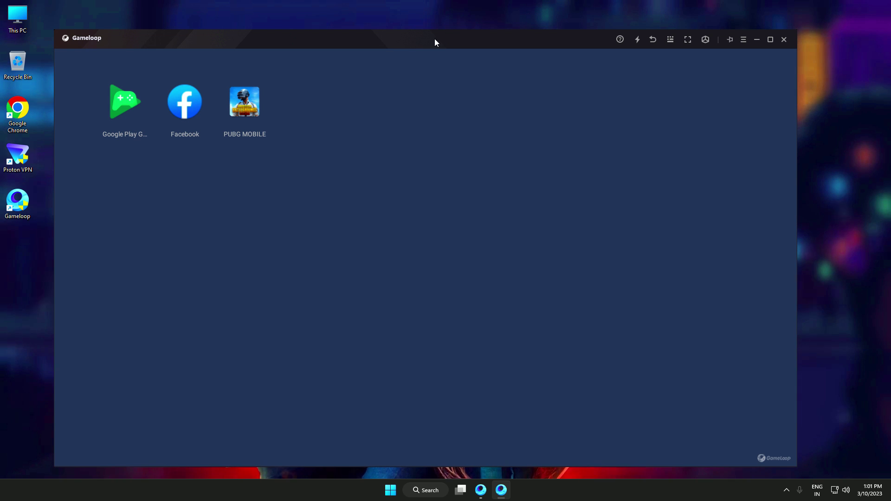
left_click_drag(435, 39, 452, 37)
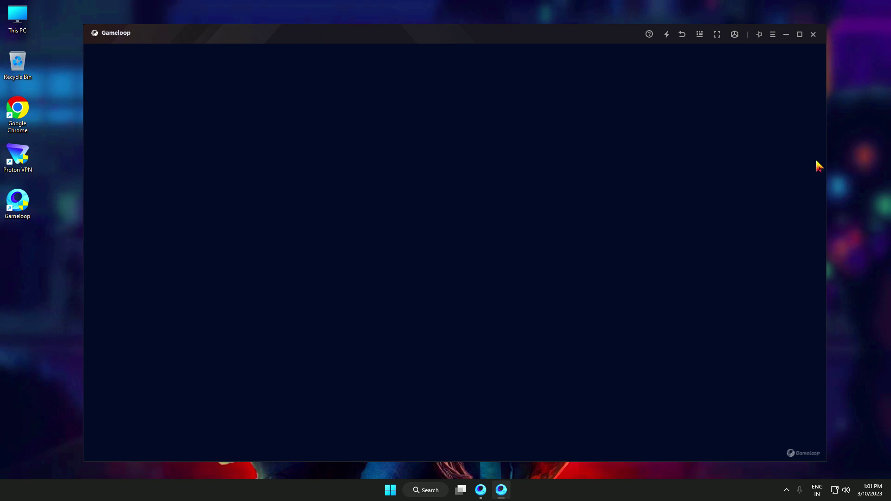